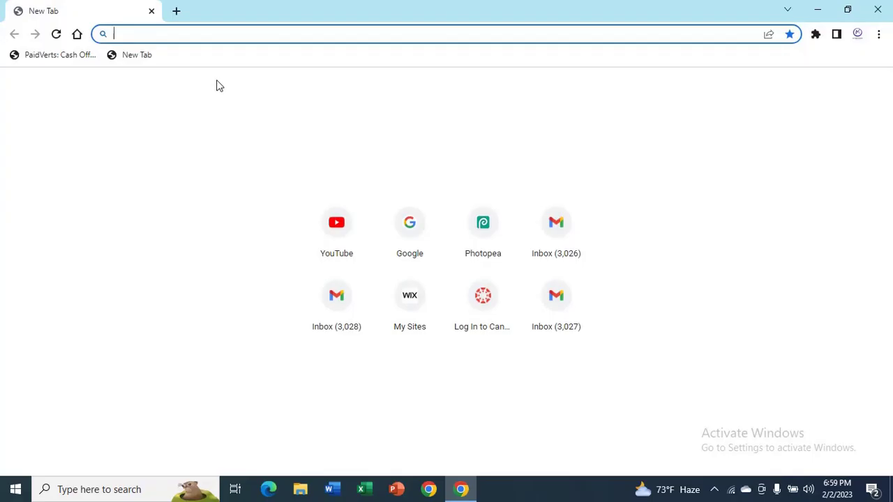
- Search the web for "download java jdk" and open Oracle's Java Downloads page from the results
type("downl")
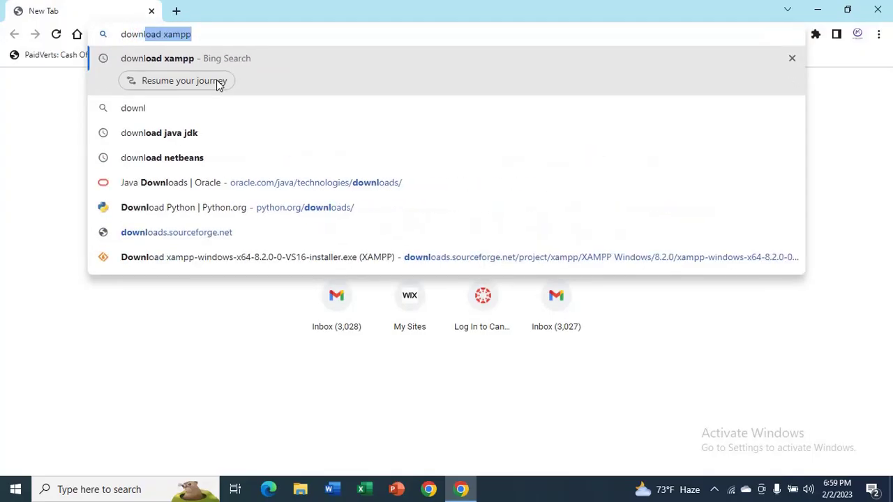
type("oad")
key("BackSpace")
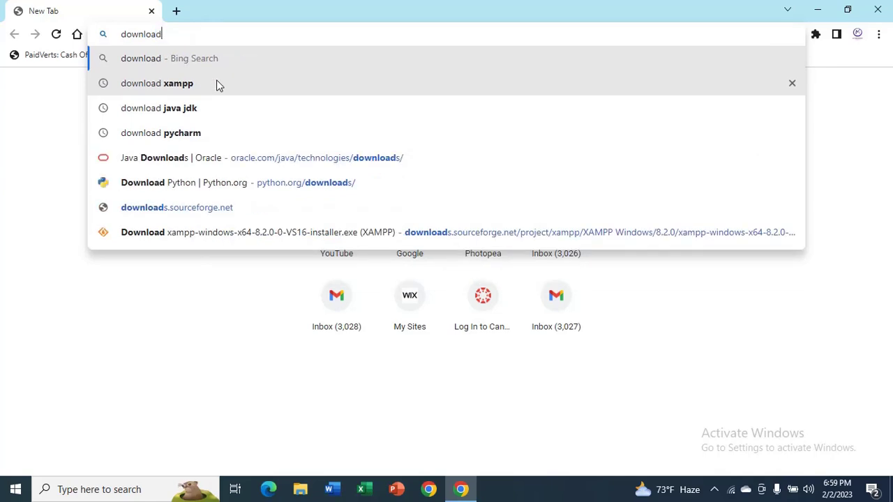
type("java jdk")
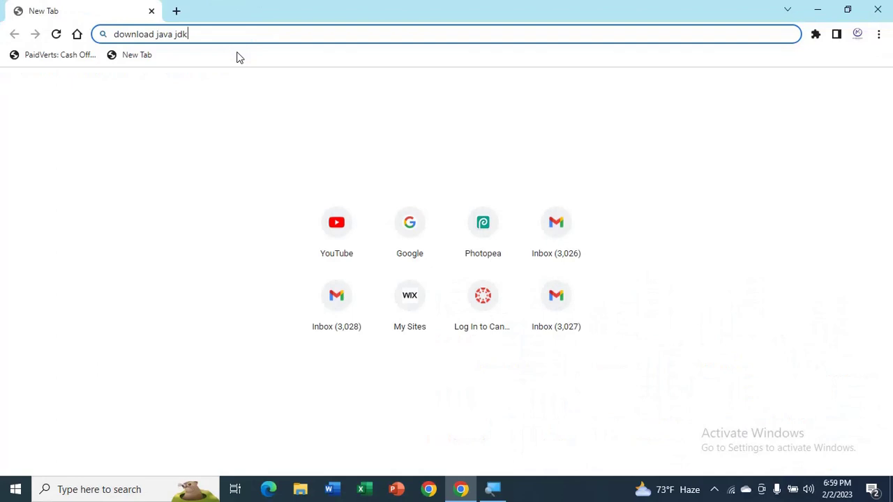
key("Return")
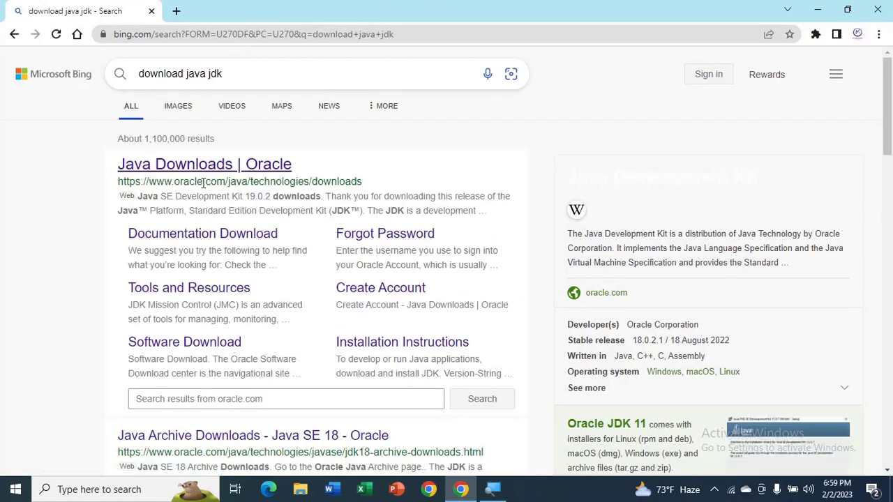
left_click(198, 175)
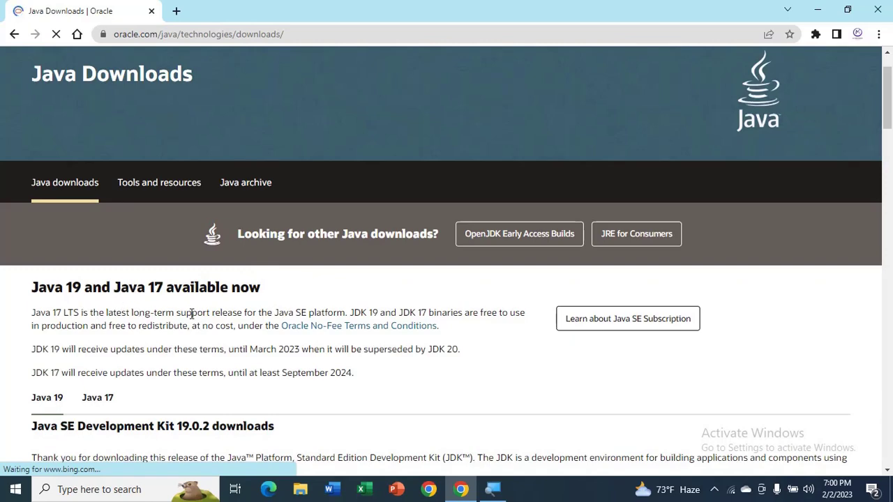
- Show the Java 17 downloads for Windows on the Java Downloads page
scroll(209, 292, "down", 2)
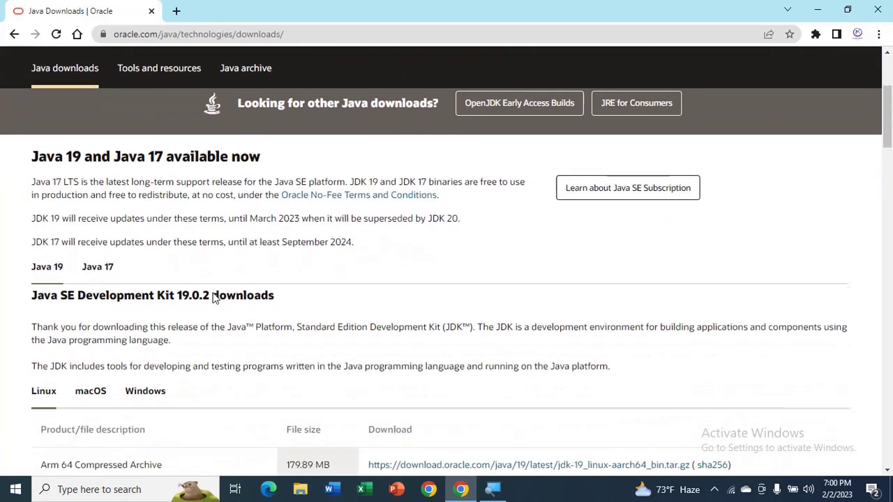
scroll(126, 244, "down", 1)
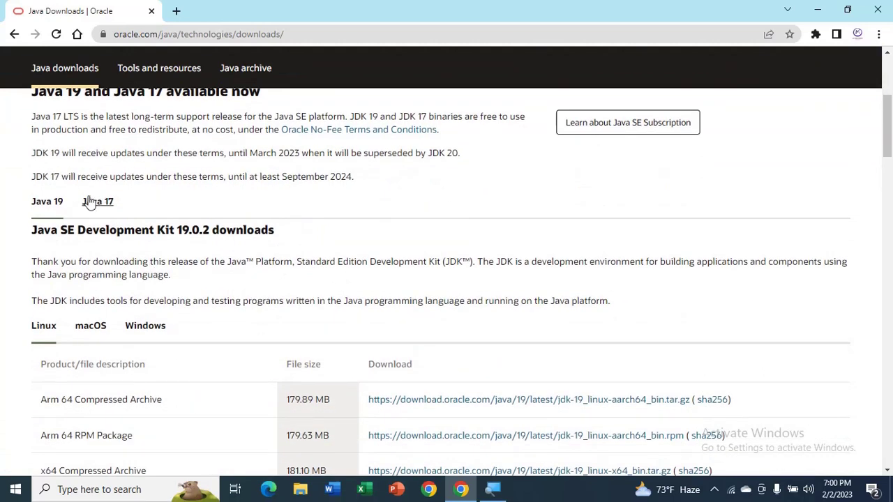
left_click(99, 203)
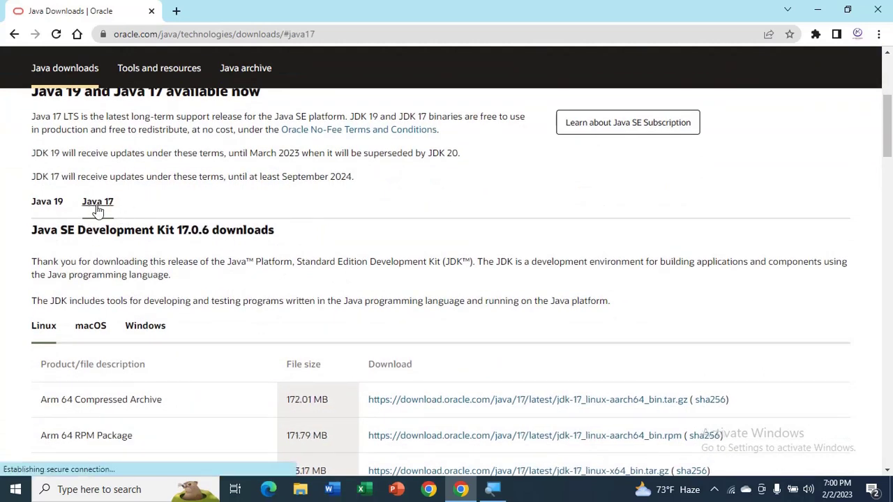
scroll(183, 325, "down", 1)
left_click(154, 261)
- Download the Windows x64 Installer, jdk-17_windows-x64_bin.exe
scroll(151, 212, "down", 3)
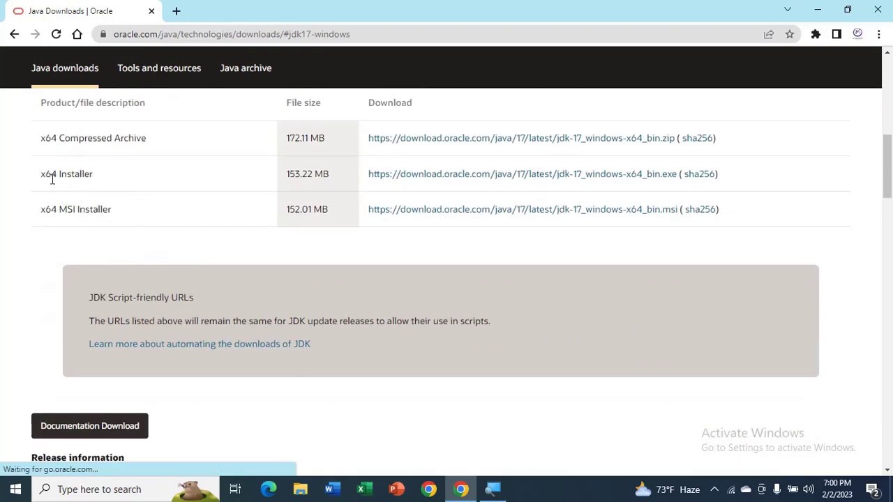
left_click(418, 176)
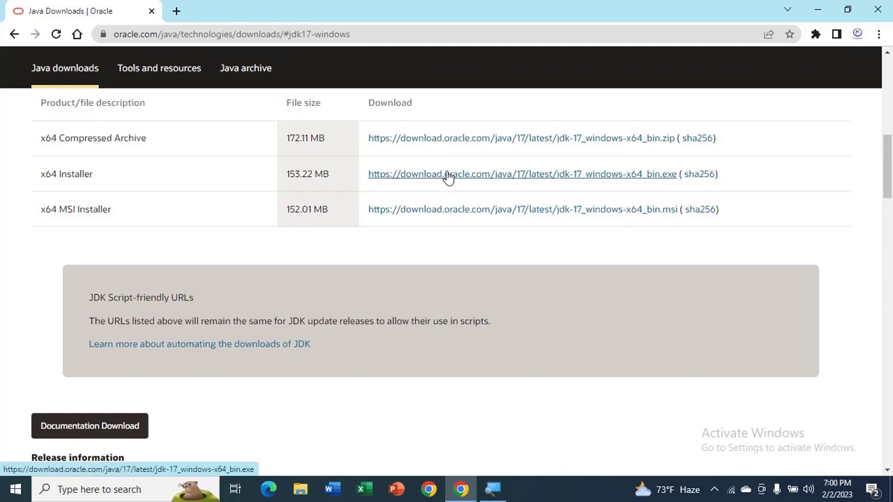
left_click(409, 175)
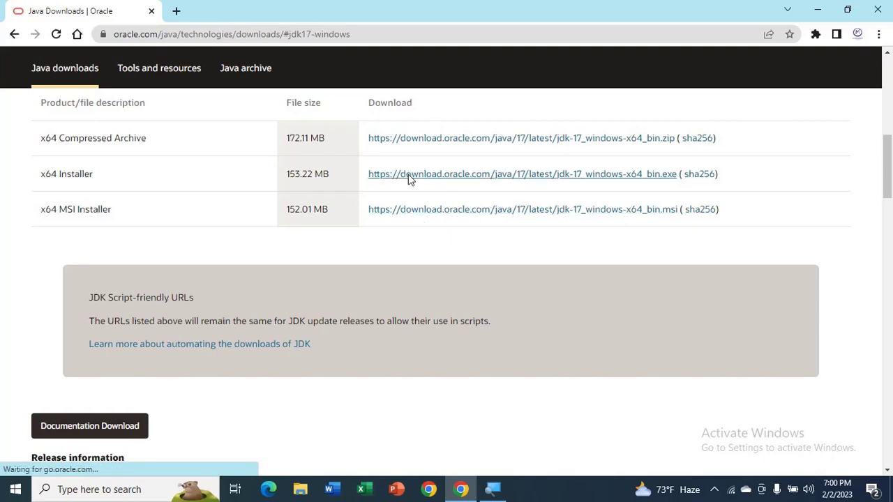
left_click(409, 176)
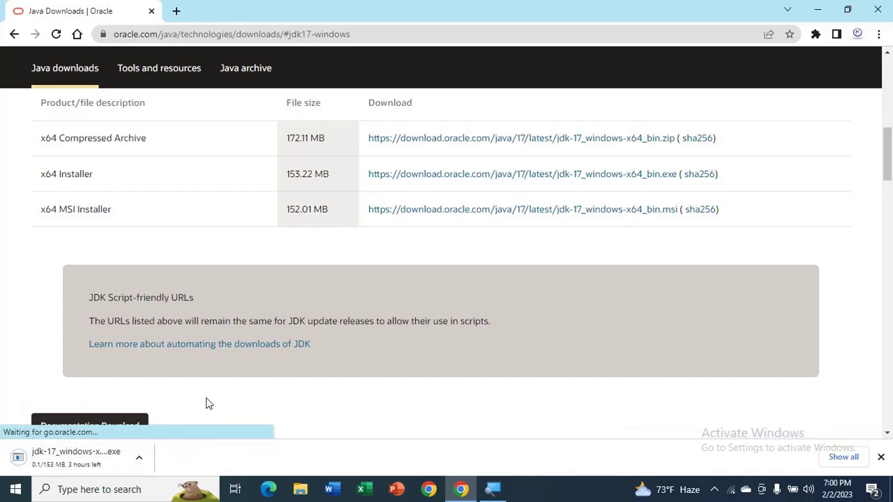
scroll(224, 396, "down", 1)
scroll(231, 394, "up", 2)
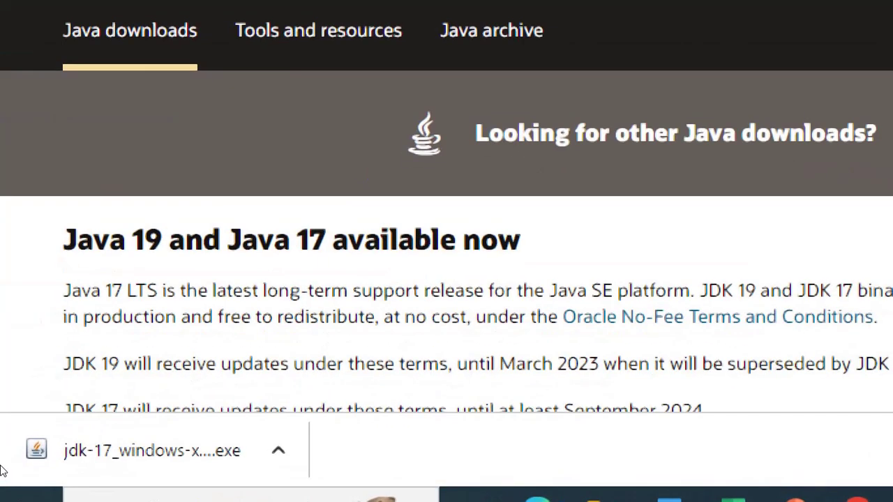
- Run the downloaded JDK 17 installer and complete the setup wizard with its default settings
left_click(39, 459)
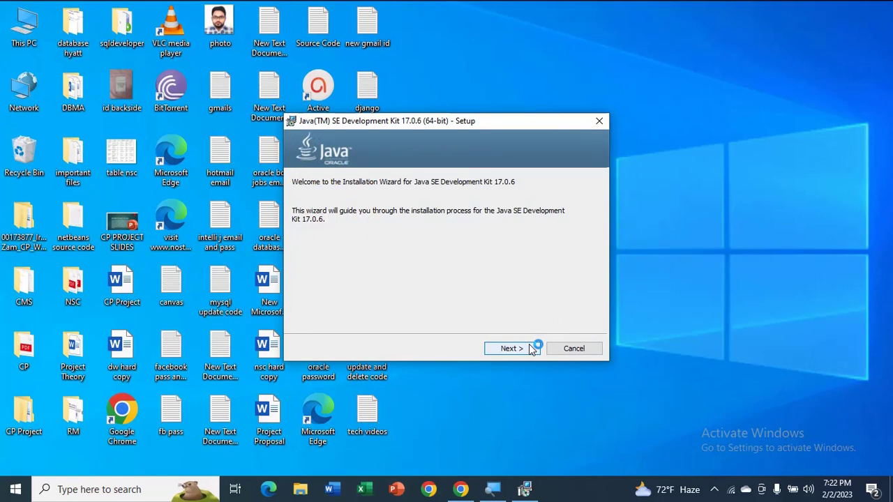
left_click(511, 348)
left_click(531, 348)
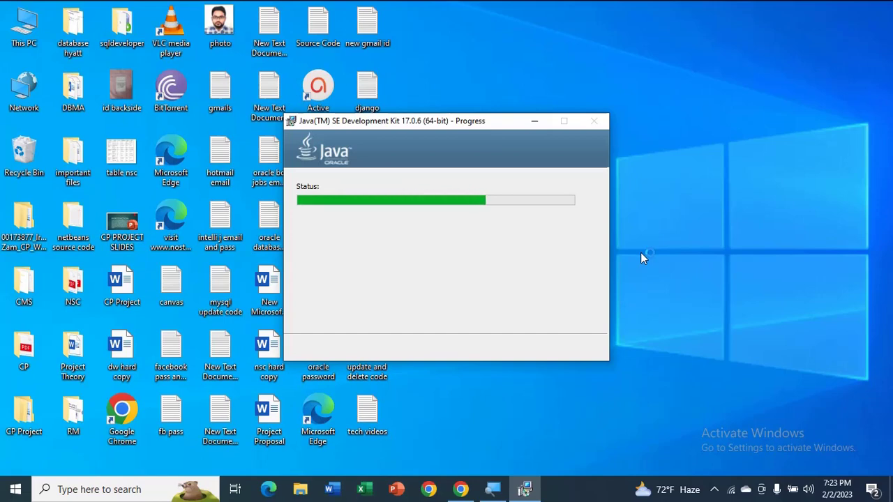
left_click(529, 351)
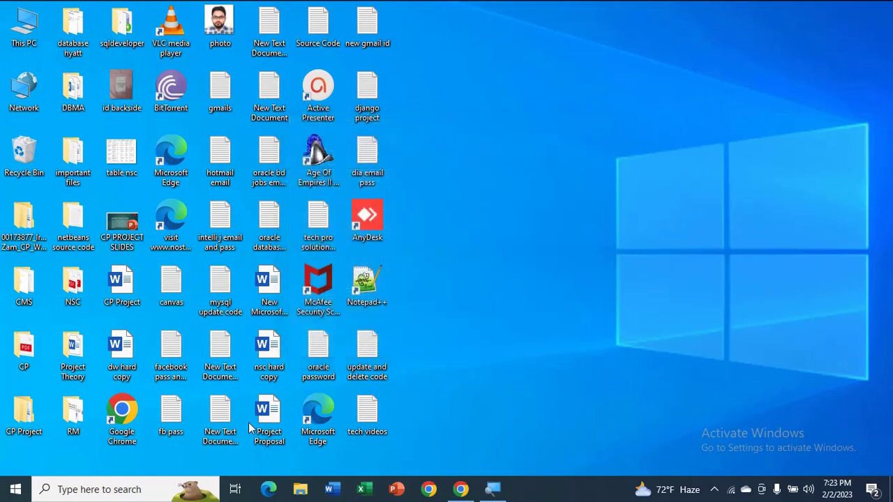
- Check the installed Java version by running java -version in Command Prompt, and close the window
left_click(14, 492)
type("c")
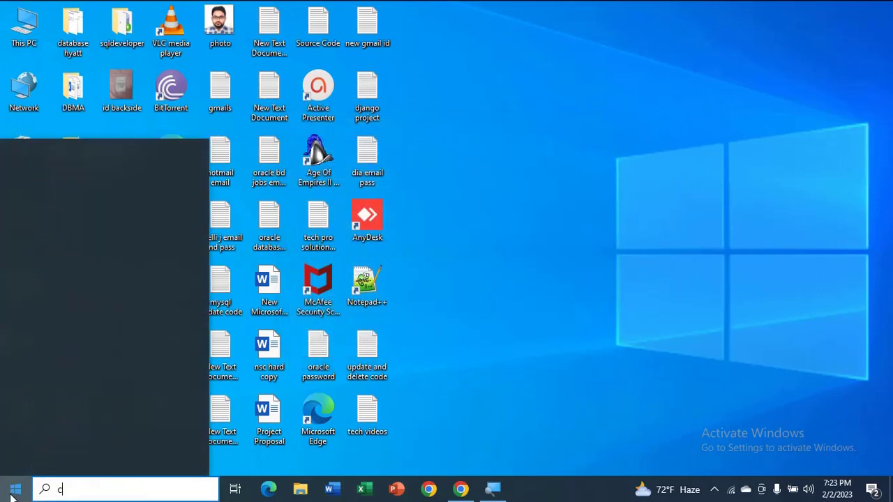
type("md")
key("Return")
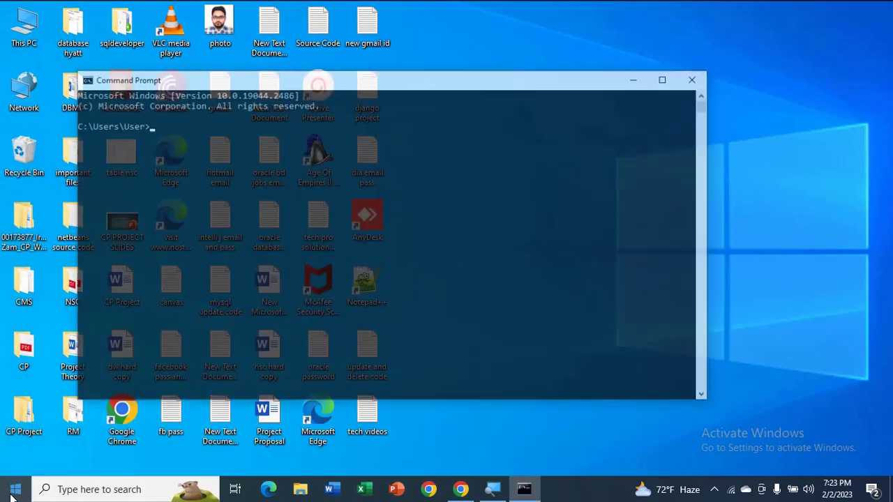
type("java ")
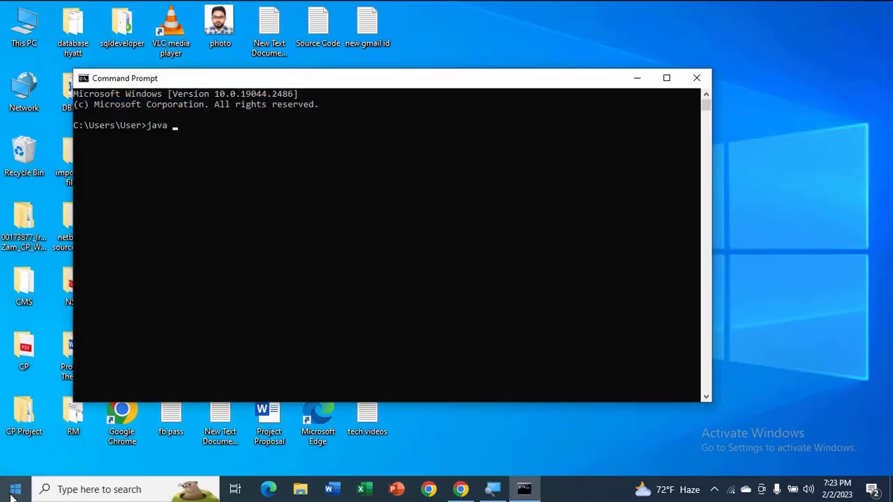
type("-version")
key("Return")
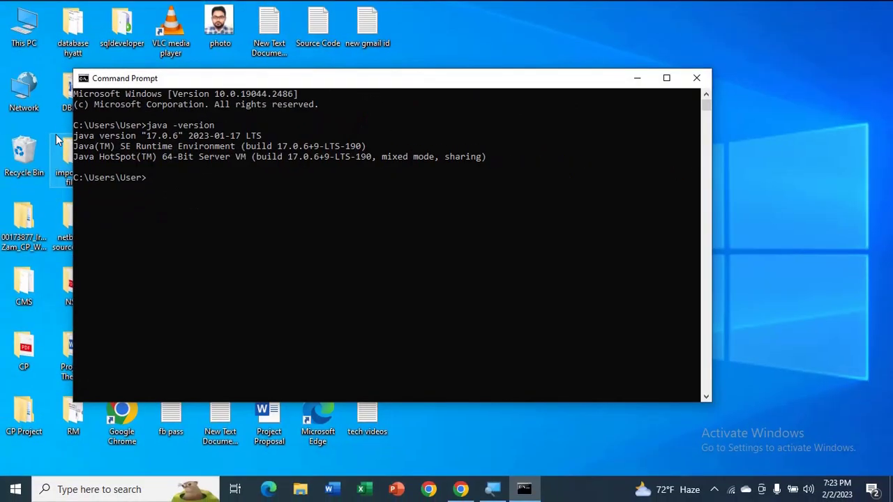
left_click(696, 77)
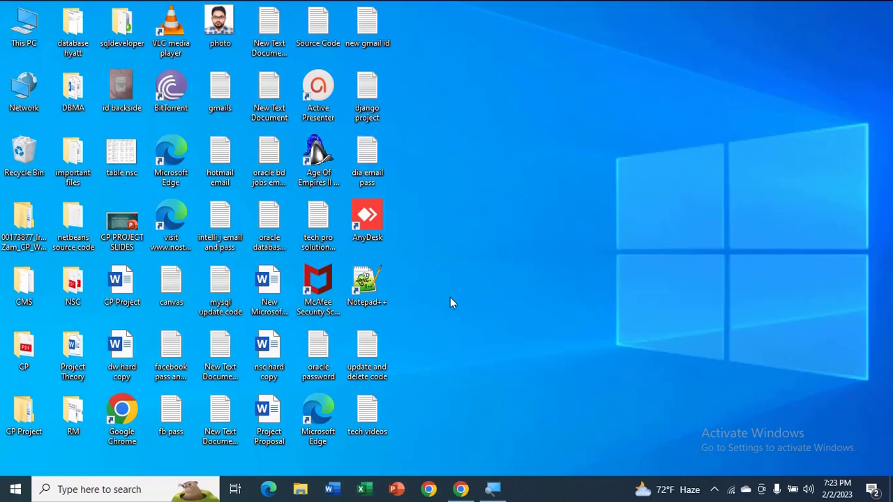
- Switch back to Chrome, search for "download netbeans" in a new tab, and open the Apache NetBeans Releases page
left_click(461, 489)
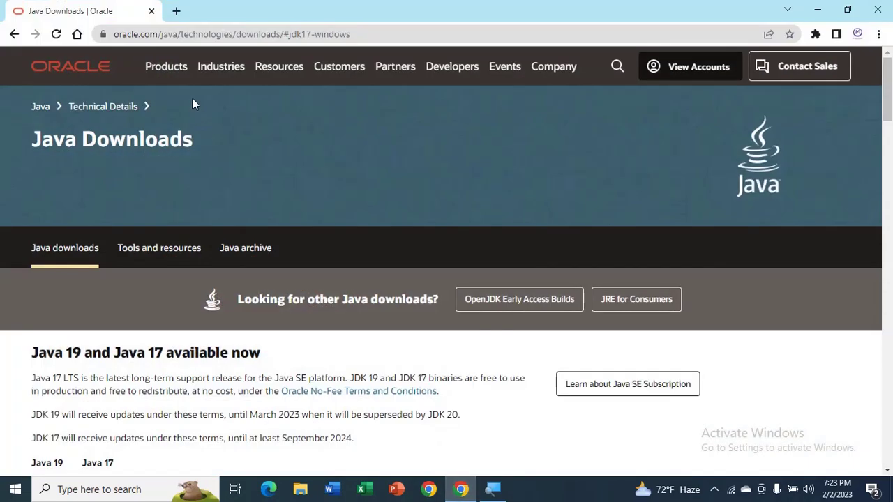
left_click(177, 11)
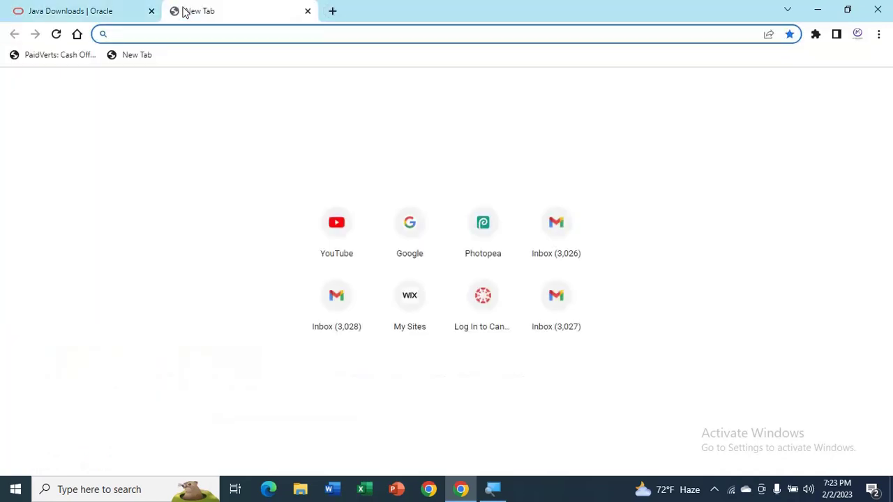
type("download")
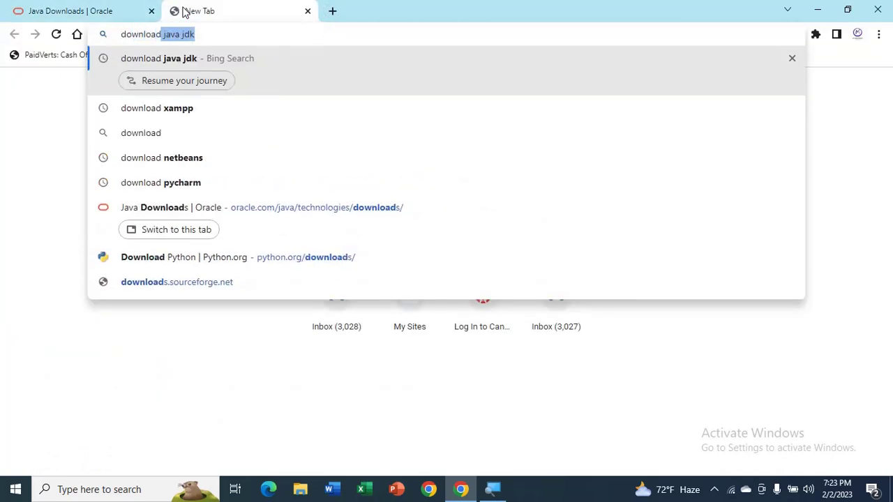
key("BackSpace")
type("netbea")
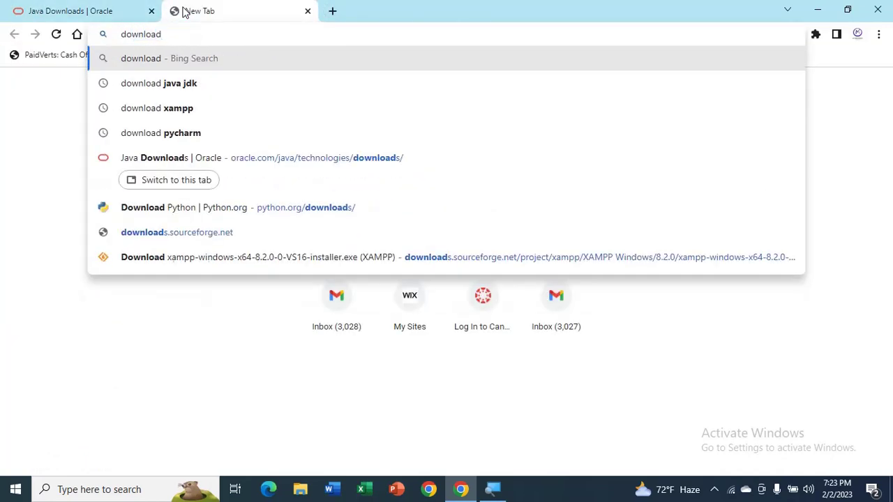
type("ns")
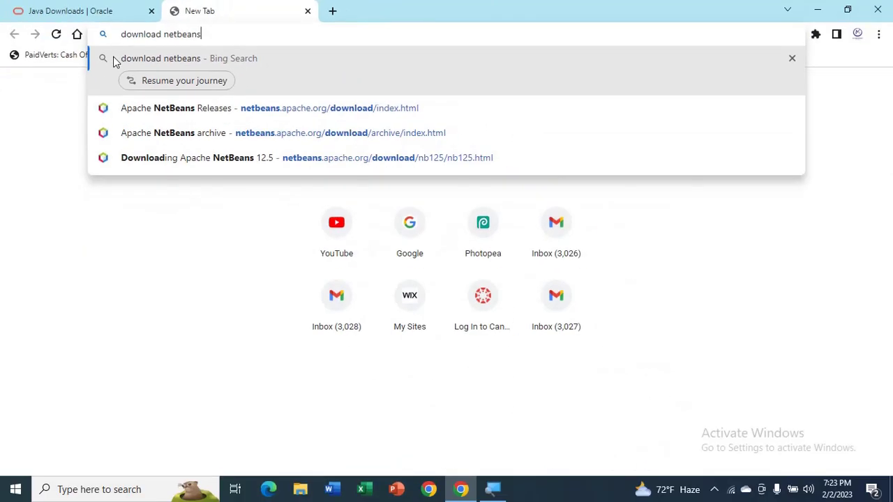
key("Return")
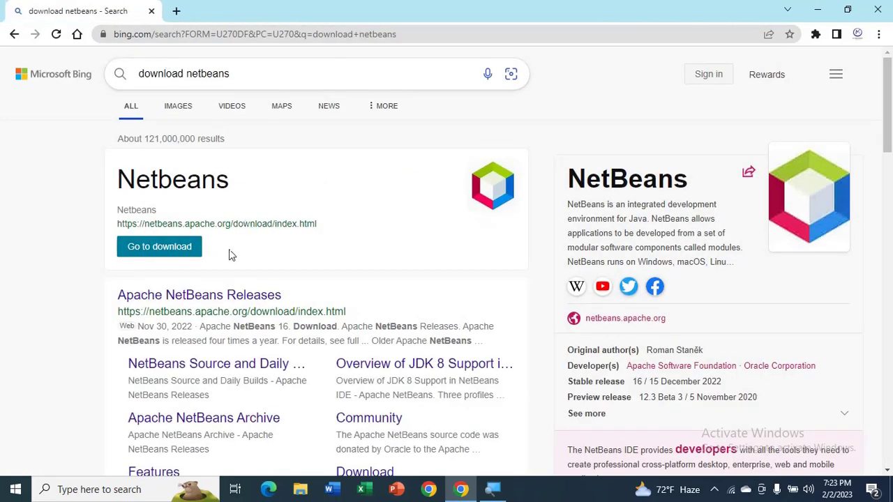
scroll(230, 251, "down", 1)
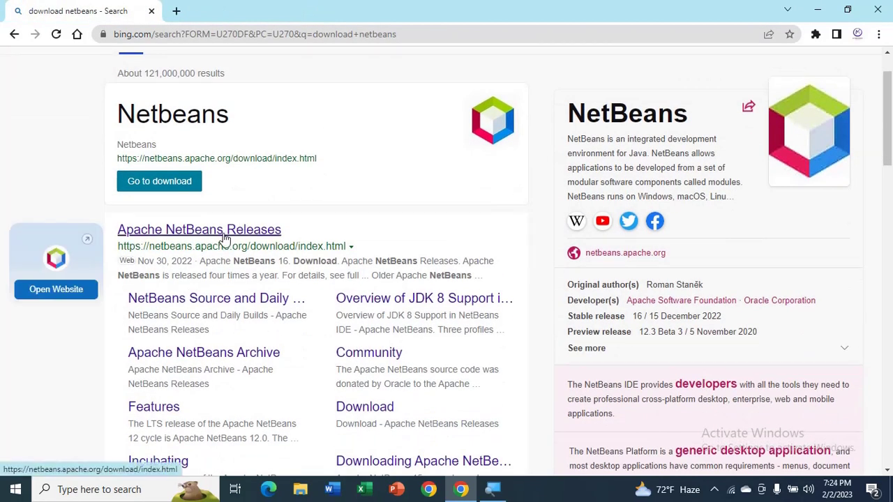
left_click(224, 238)
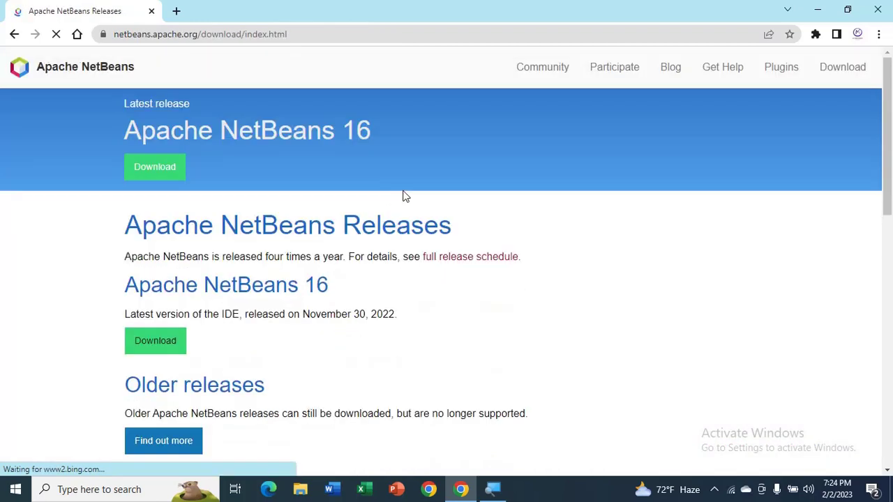
- Go to the archive of older NetBeans releases and open the download page for Apache NetBeans 13
scroll(405, 196, "down", 1)
scroll(371, 231, "down", 2)
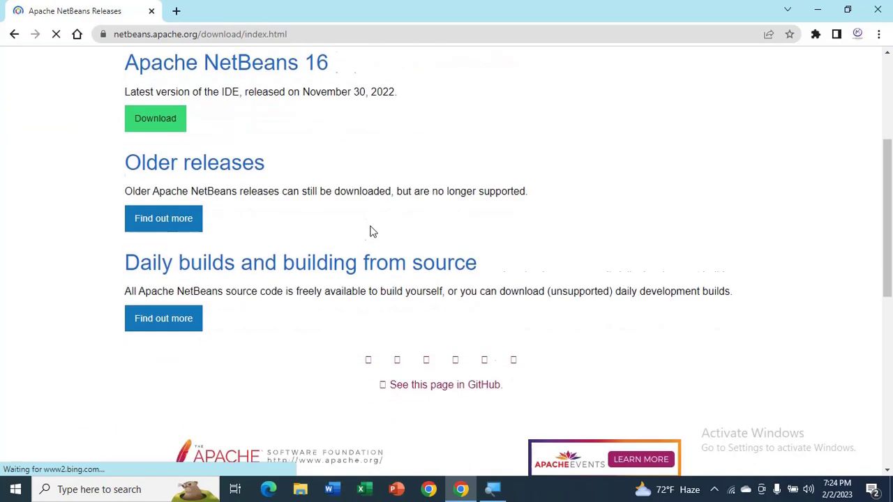
scroll(355, 237, "down", 2)
scroll(269, 239, "up", 4)
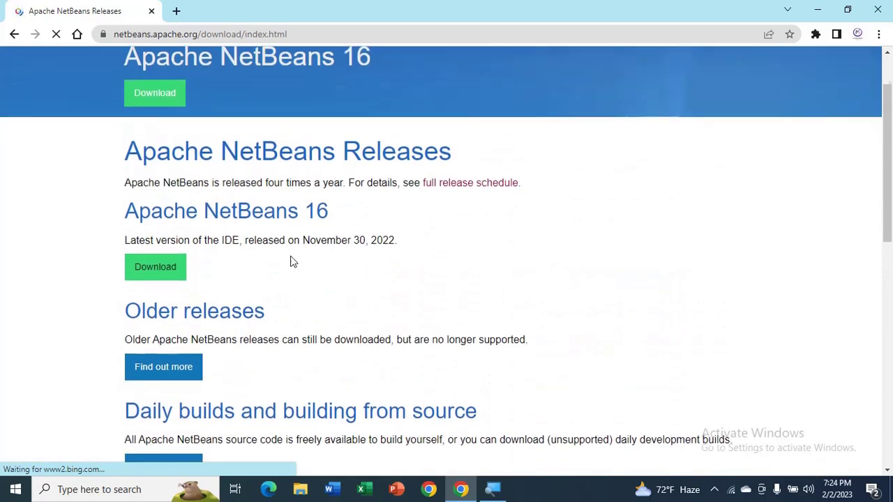
scroll(102, 286, "down", 1)
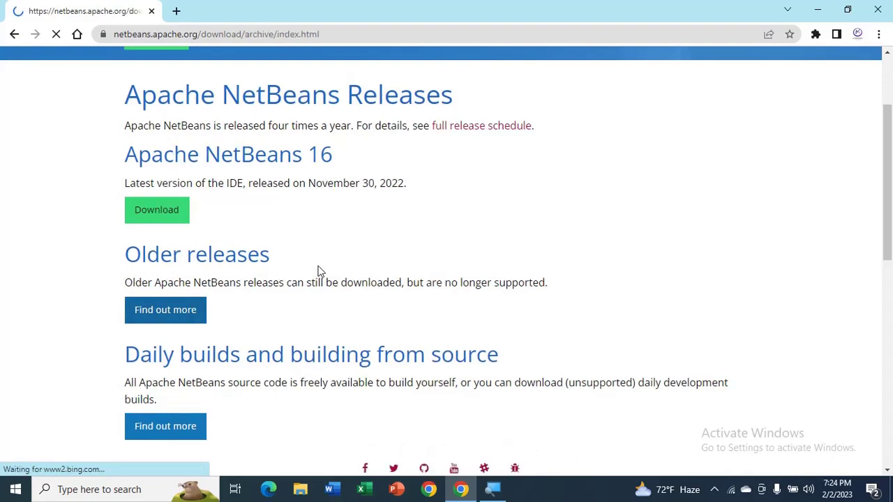
scroll(316, 283, "down", 3)
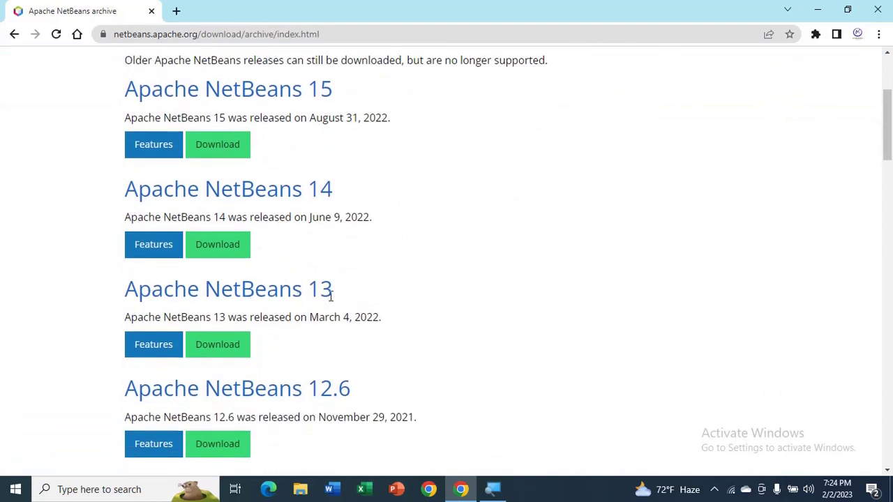
scroll(262, 300, "down", 2)
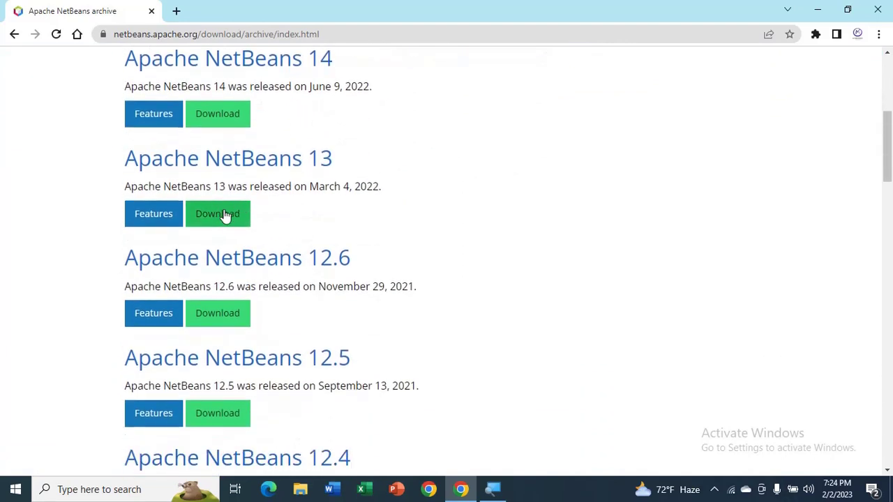
left_click(225, 215)
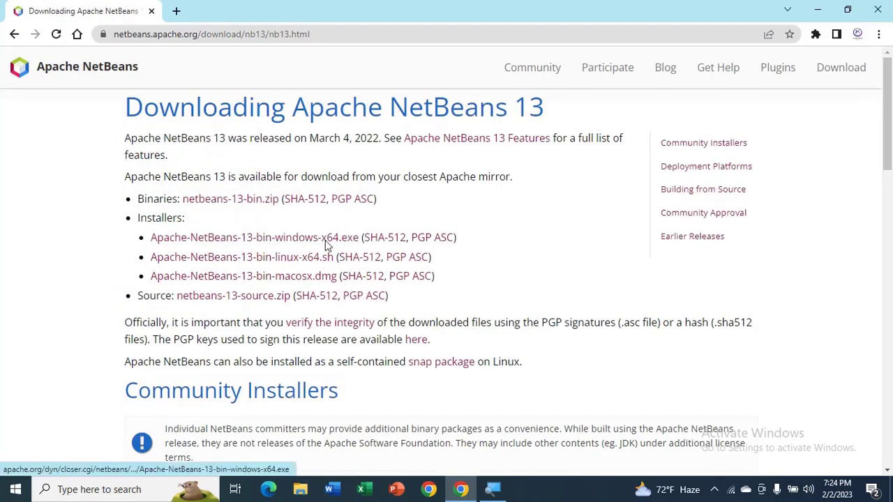
- Download Apache-NetBeans-13-bin-windows-x64.exe from the Apache archive link and launch the installer
left_click(325, 244)
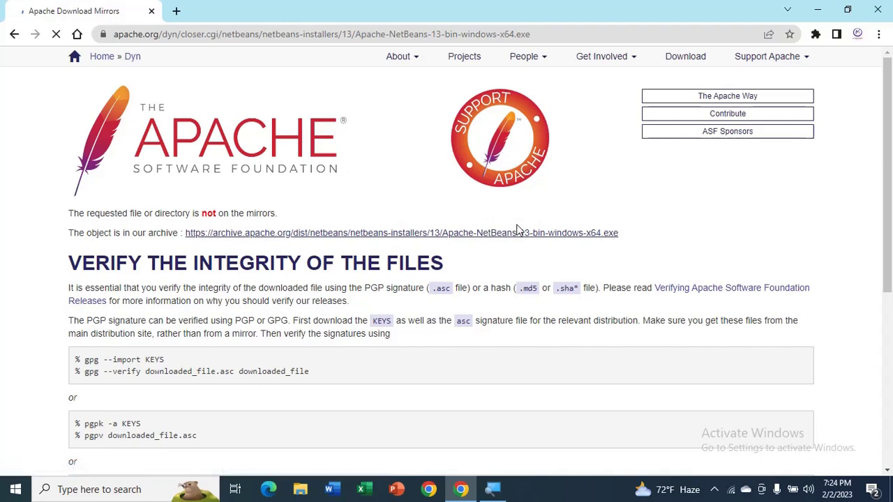
left_click(518, 233)
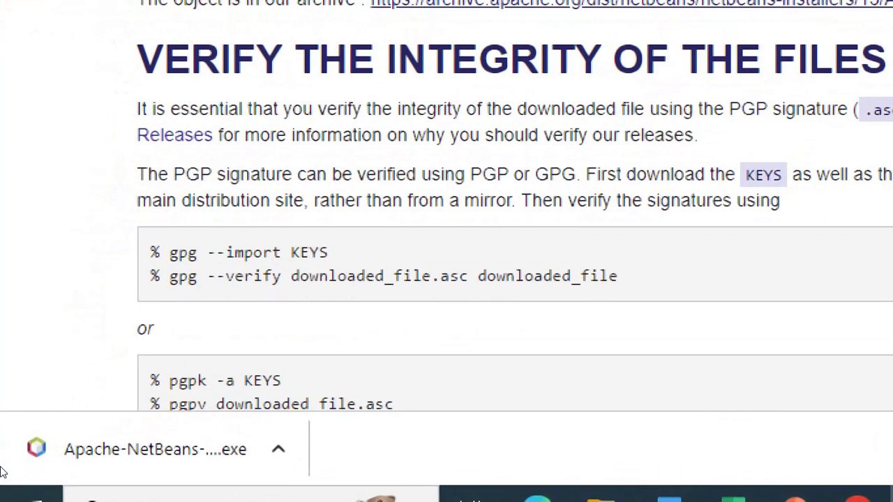
left_click(91, 464)
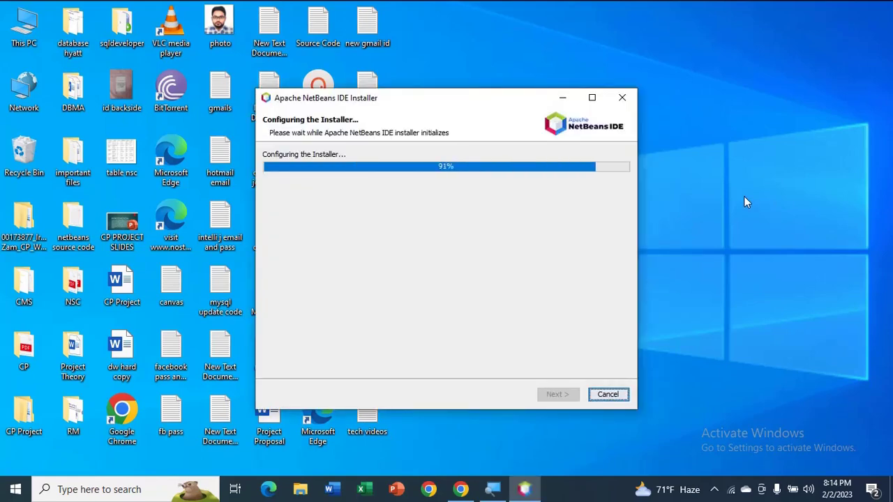
right_click(735, 177)
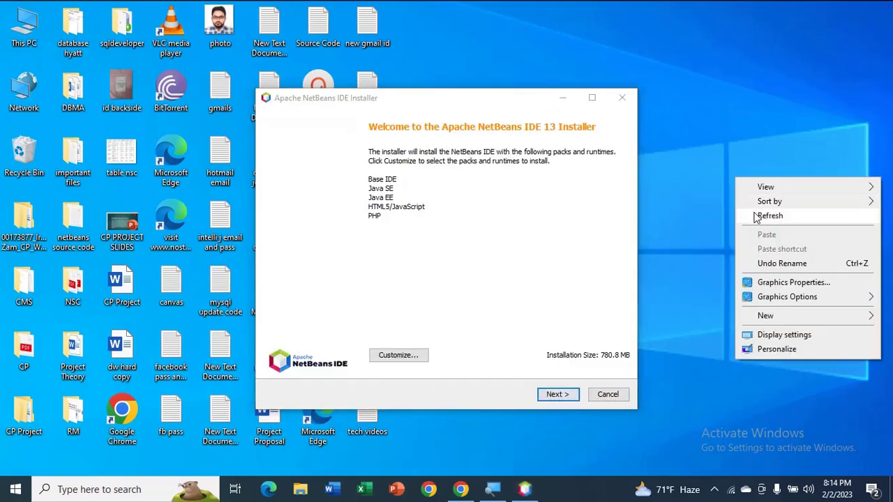
left_click(757, 217)
right_click(731, 176)
left_click(745, 208)
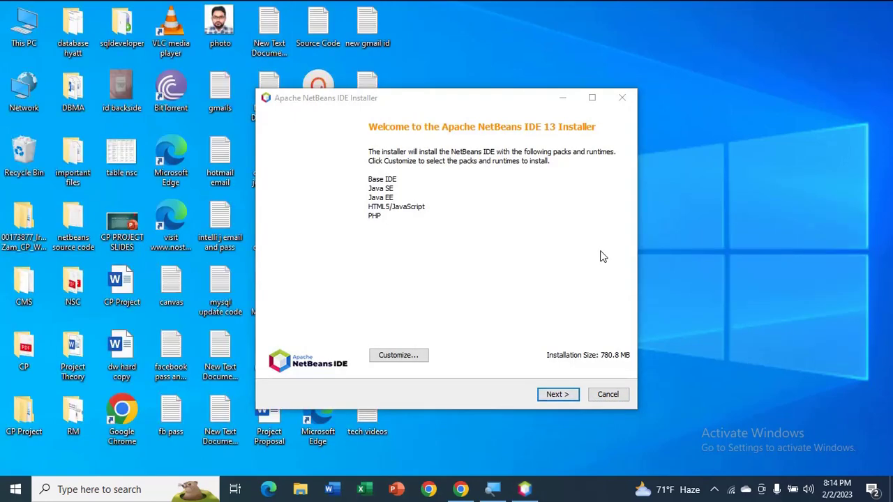
- Accept the license agreement and start installing NetBeans to C:\Program Files\NetBeans-13 with the JDK at C:\Program Files\Java\jdk-17, keeping the update check enabled
left_click(571, 394)
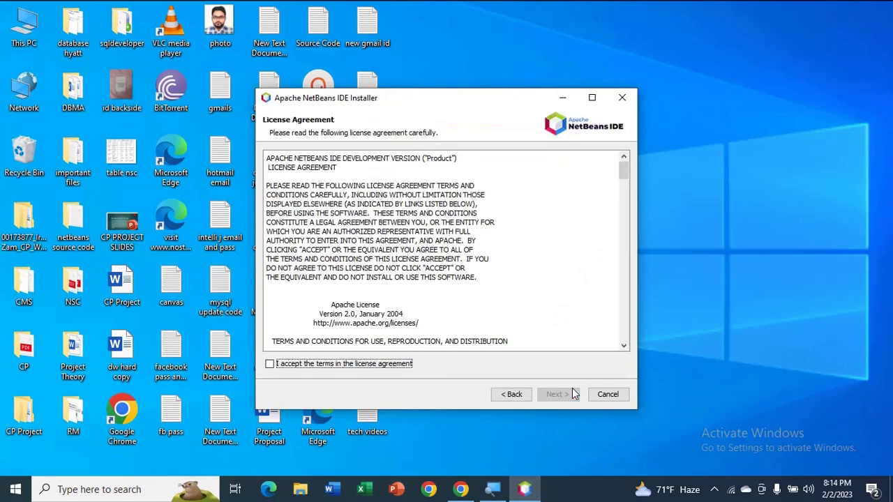
left_click_drag(626, 173, 626, 347)
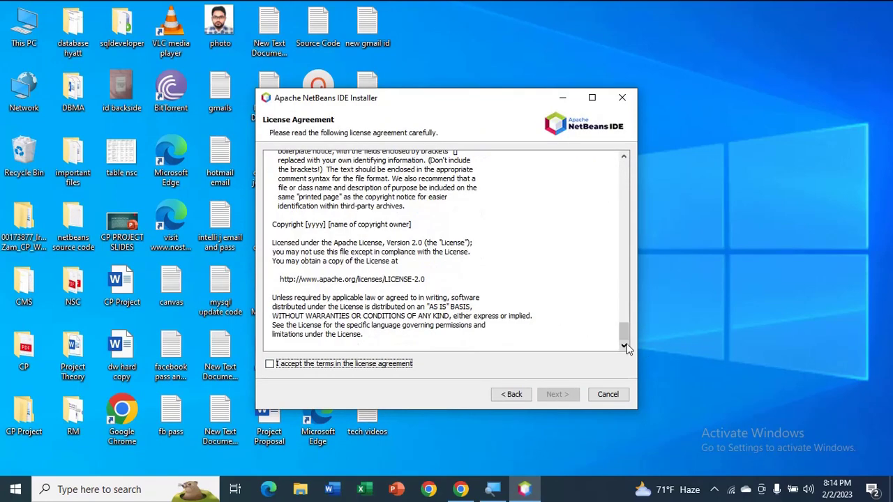
left_click(318, 368)
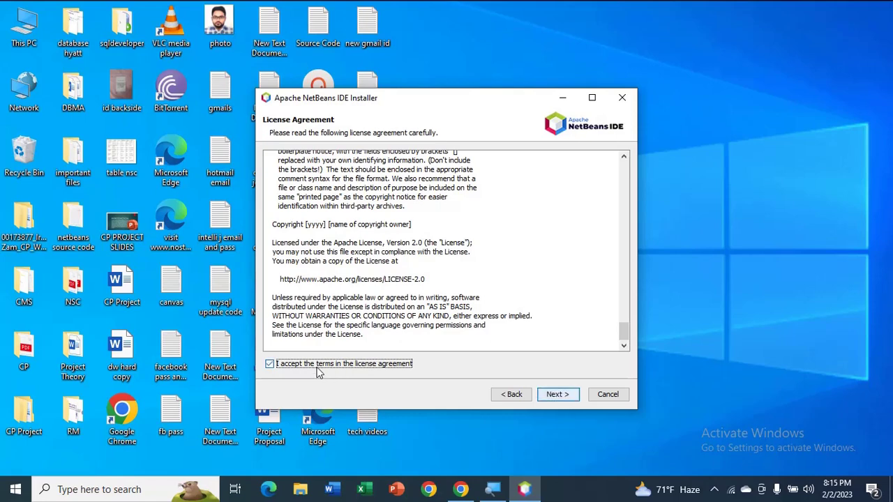
left_click(566, 395)
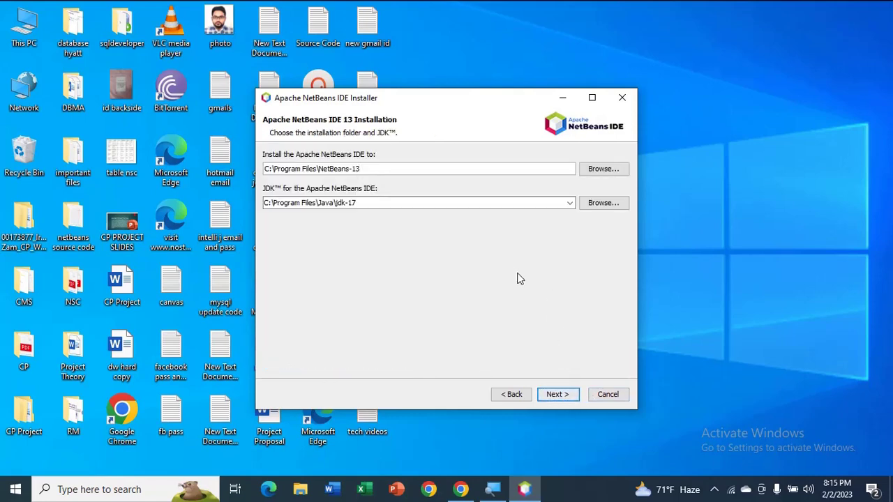
left_click(563, 394)
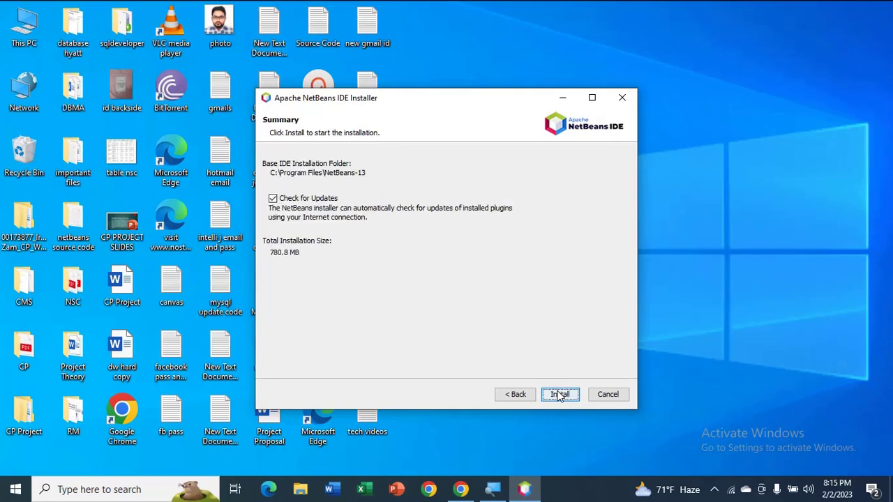
left_click(568, 395)
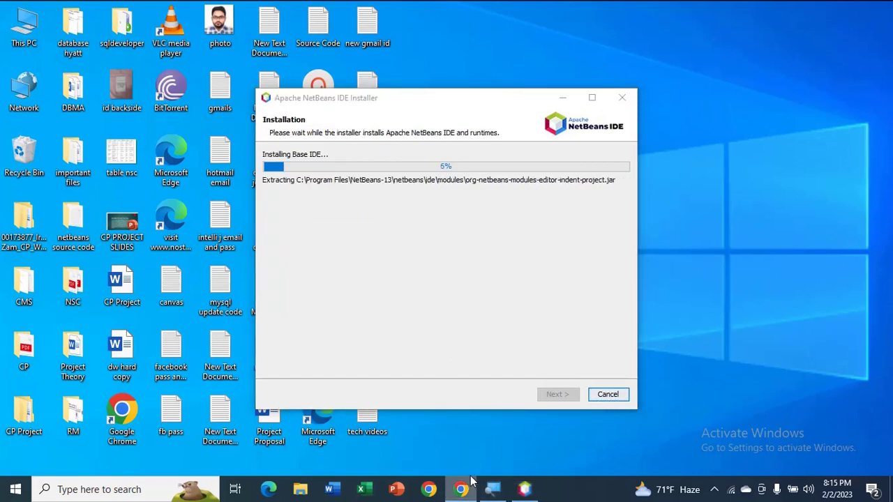
- Close the Chrome window and finish the NetBeans setup wizard once the installation completes
right_click(471, 480)
left_click(464, 466)
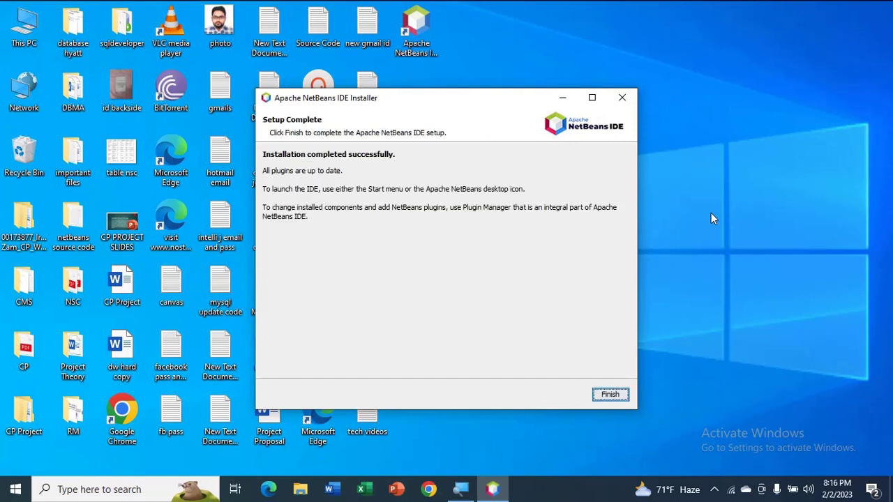
left_click(613, 396)
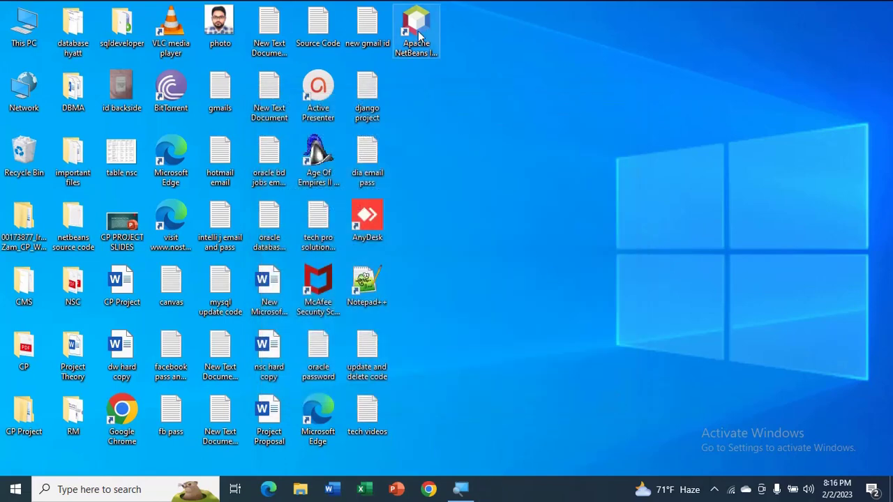
- Launch Apache NetBeans and clear the workspace by deleting the JavaApplication120 project without its sources and closing the Output window
double_click(417, 31)
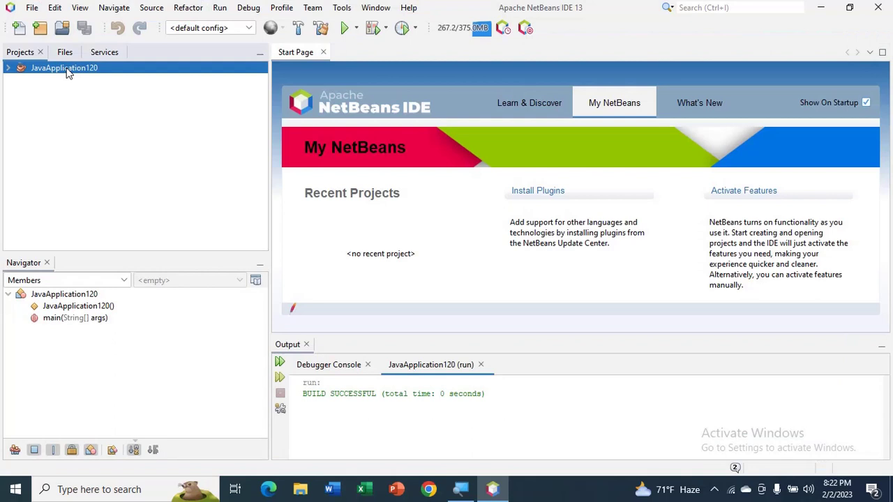
right_click(68, 68)
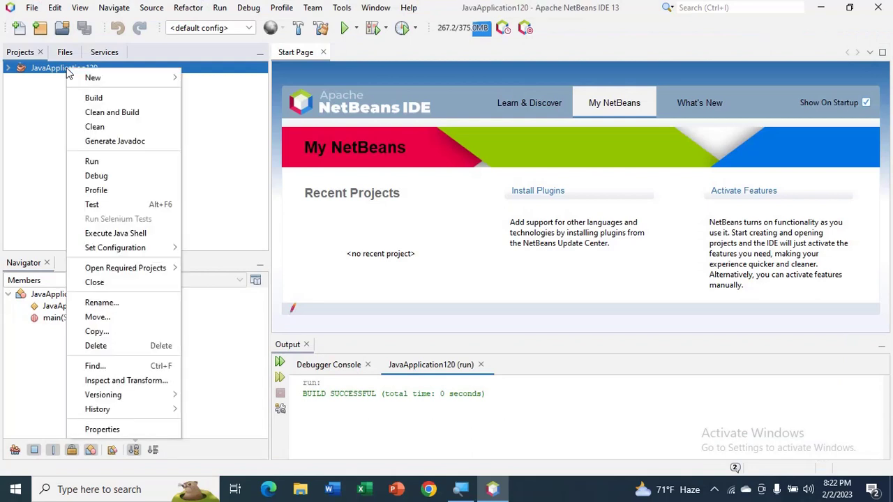
left_click(101, 346)
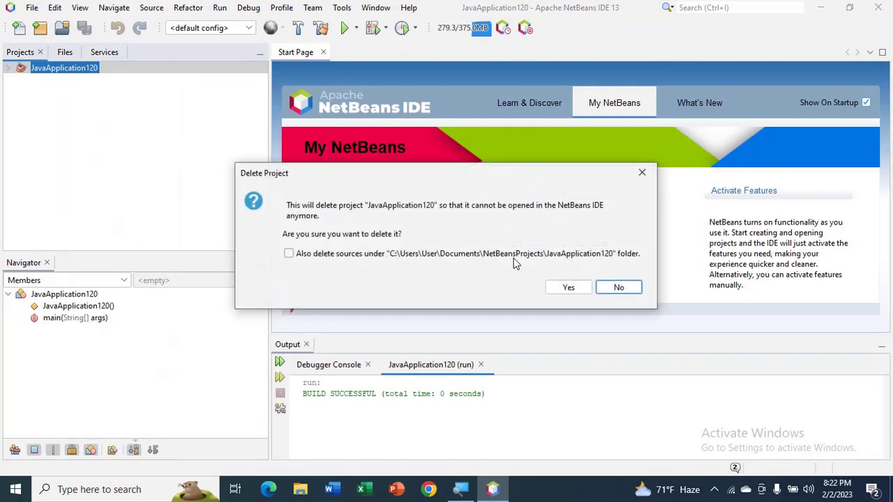
left_click(582, 288)
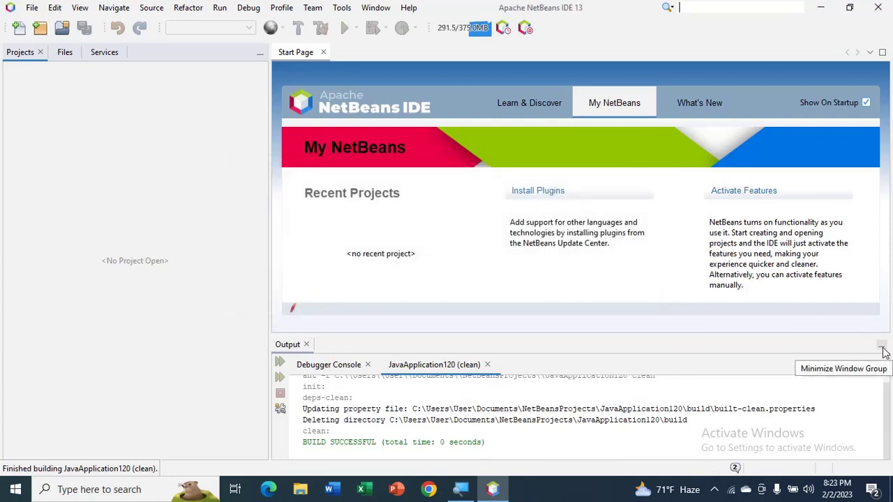
left_click(306, 345)
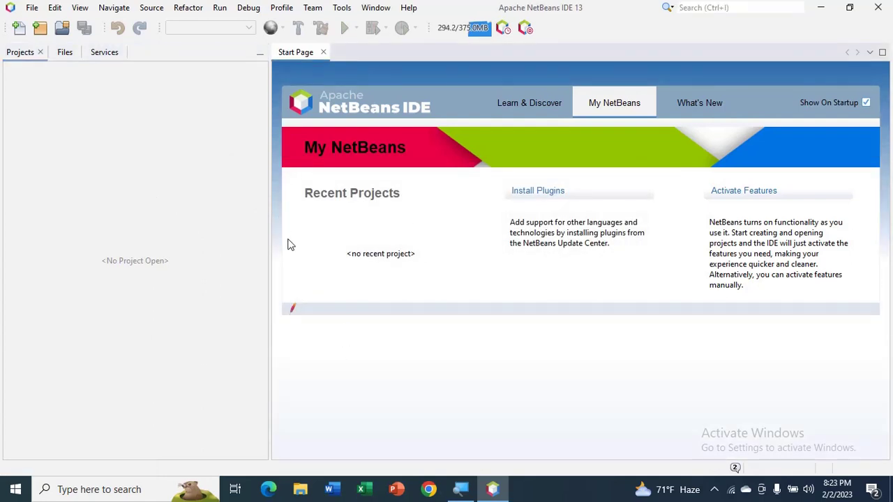
- Create a Java with Ant project of type Java Application named JavaApplication1311, with a main class
left_click(32, 7)
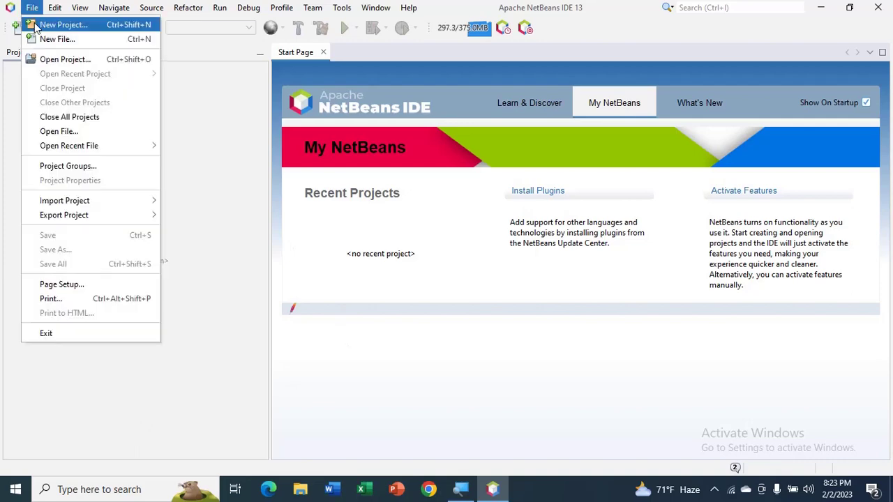
left_click(49, 23)
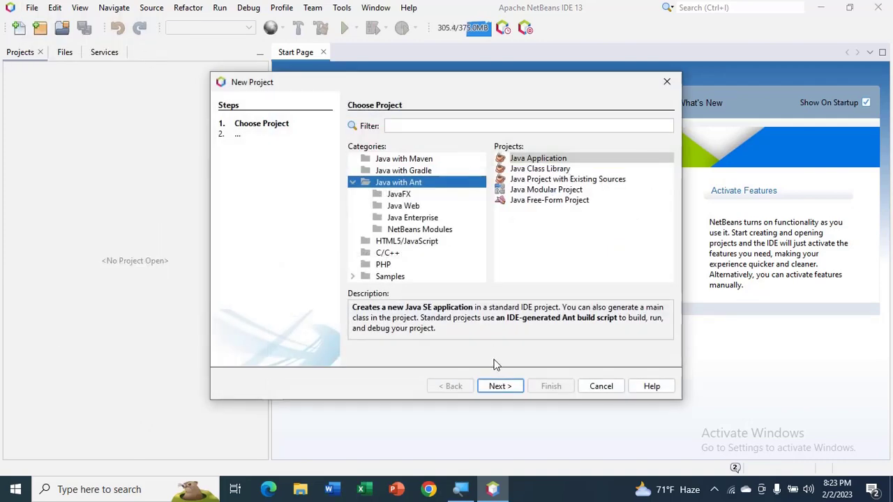
left_click(499, 386)
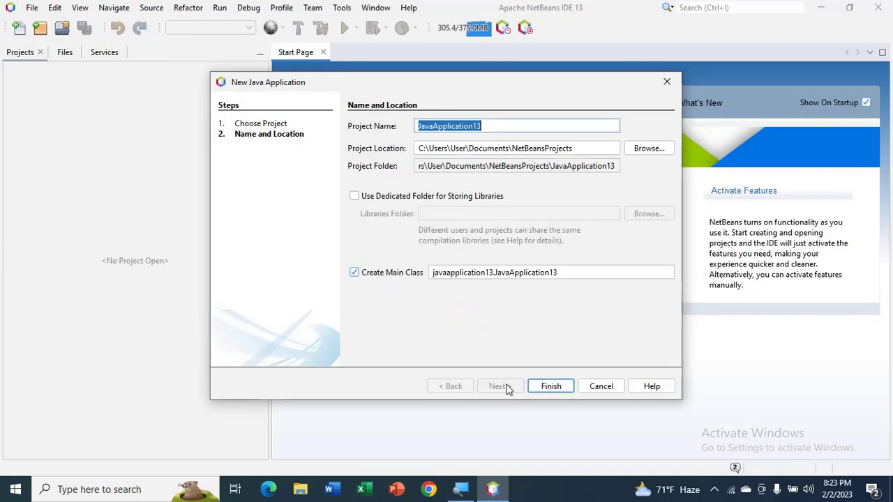
left_click(498, 127)
type("0")
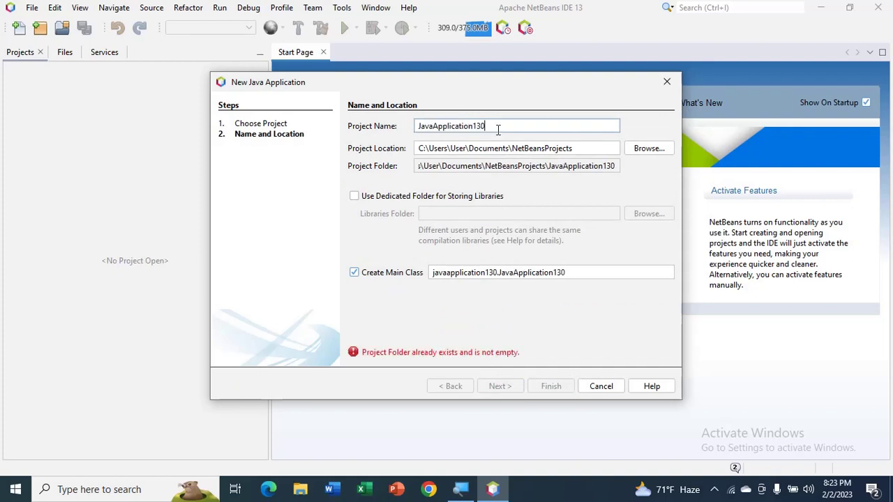
key("BackSpace")
type("11")
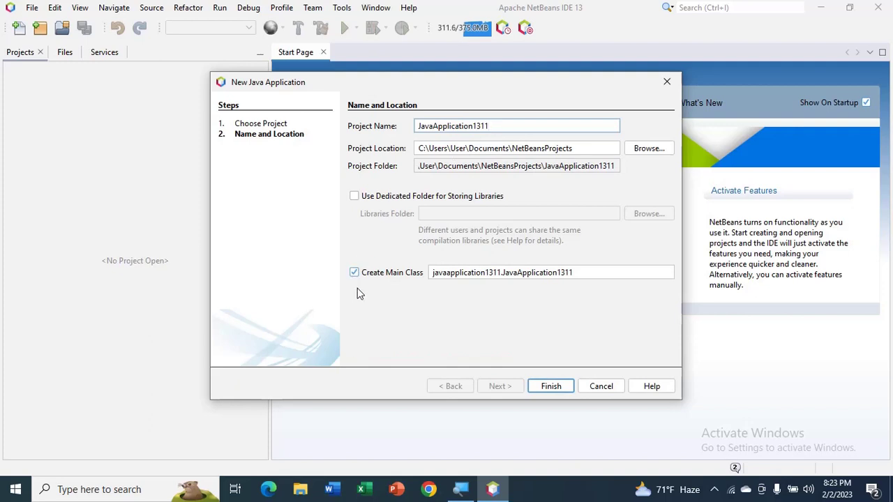
left_click(568, 384)
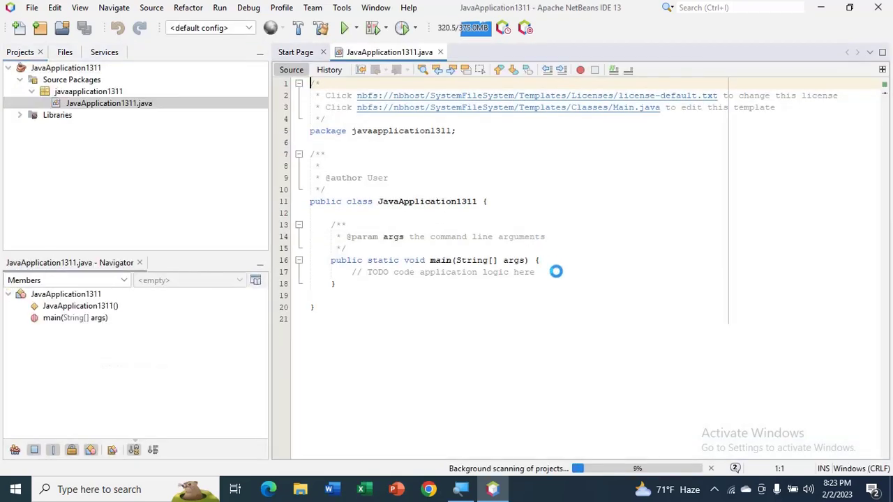
- Add the line System.out.println("Hello World"); below the TODO comment in the main method
left_click(566, 276)
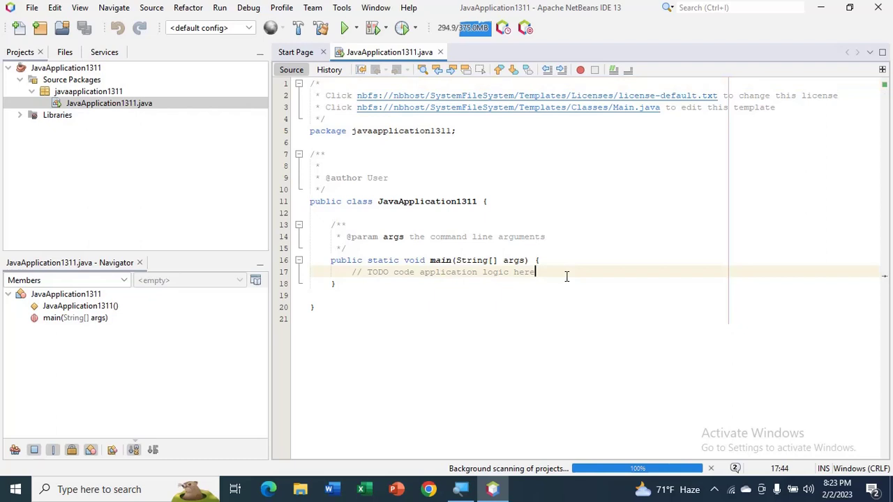
key("Return")
type("sys")
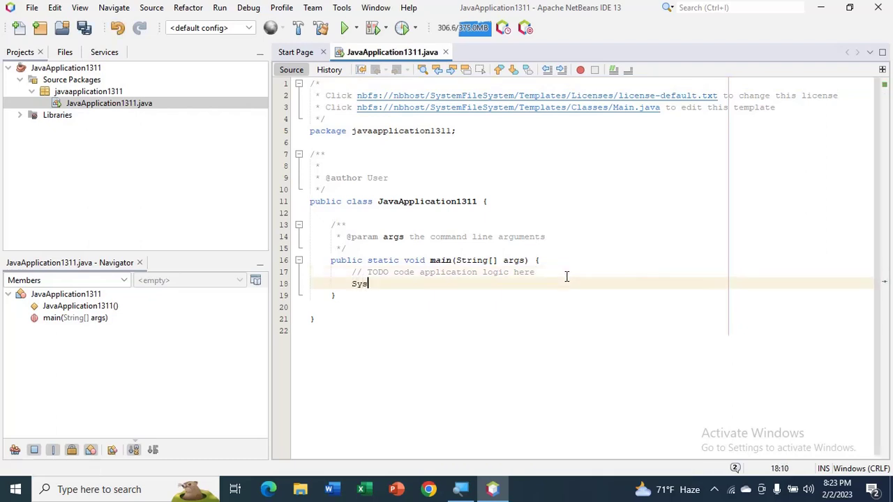
type("tem.out.print")
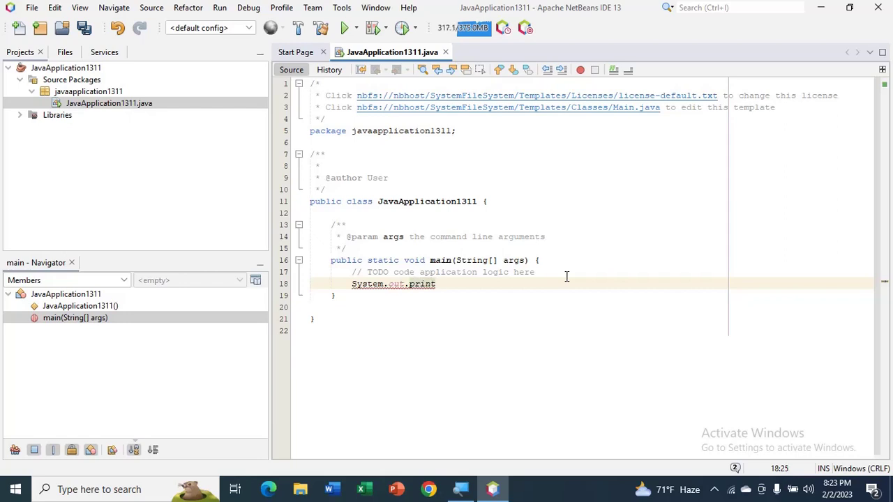
type("ln(")
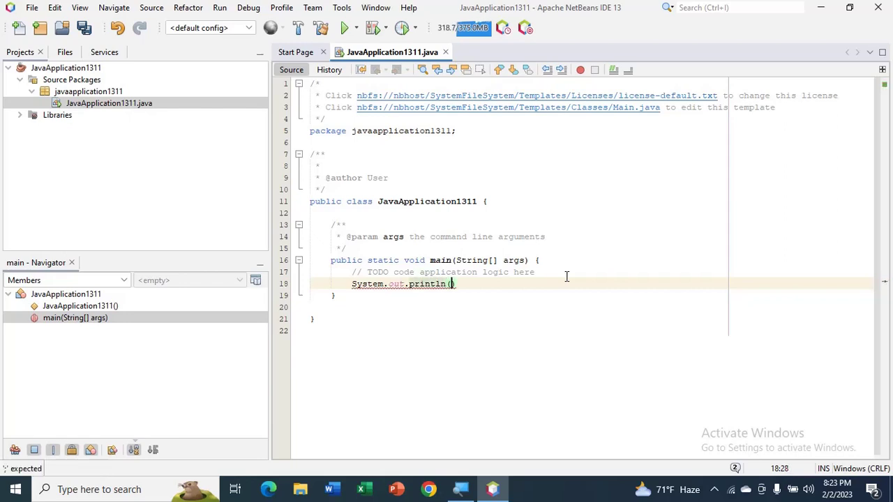
type("\"He")
type("llo Worl")
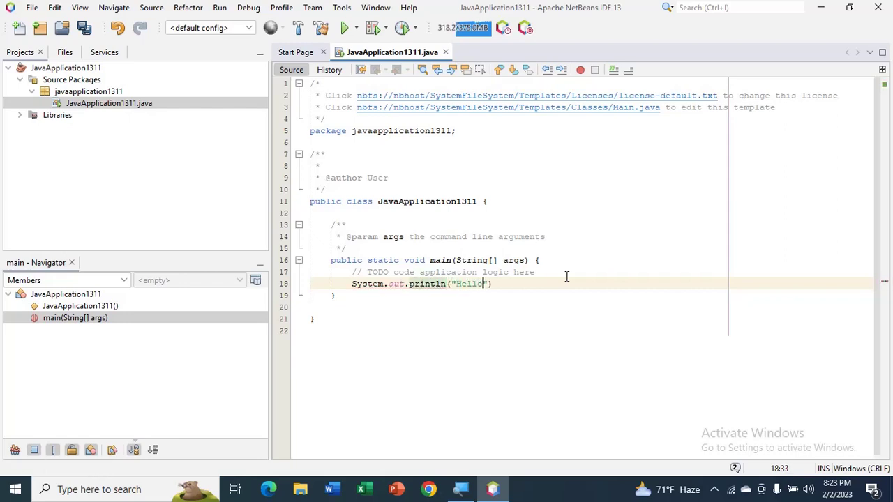
type("d\");")
- Run the JavaApplication1311 project and restore the IDE window to its smaller, non-maximized size
left_click(344, 30)
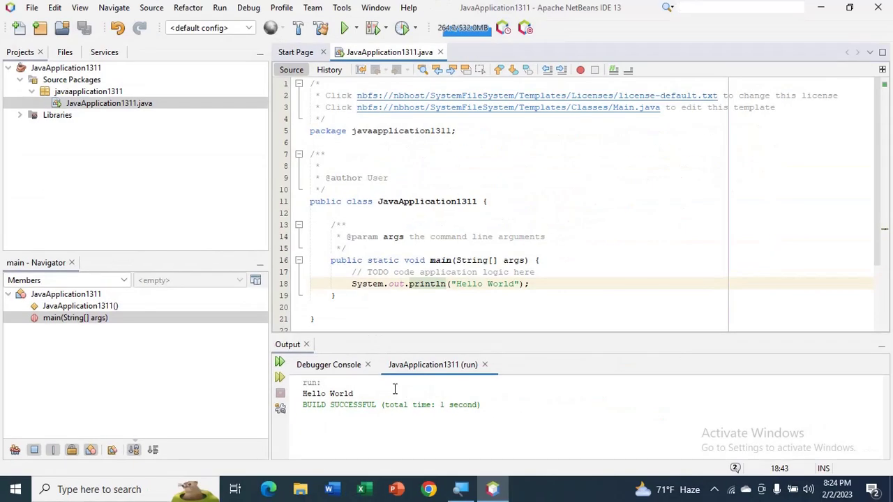
left_click(851, 10)
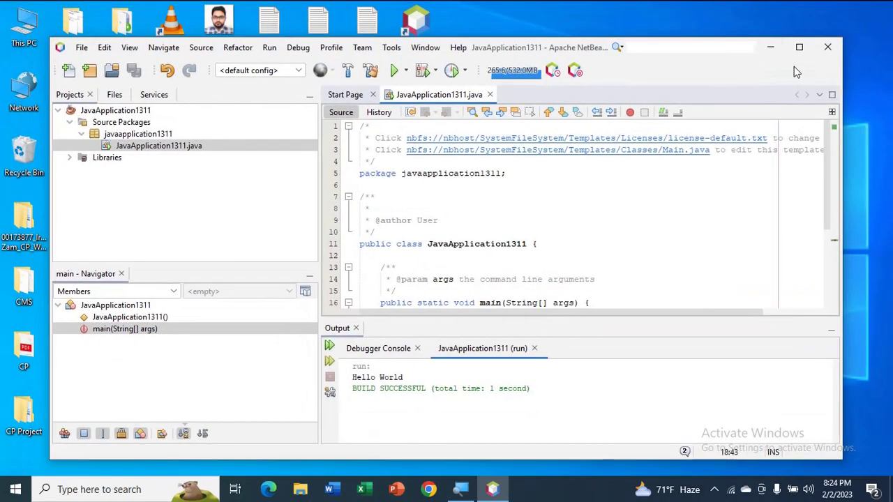